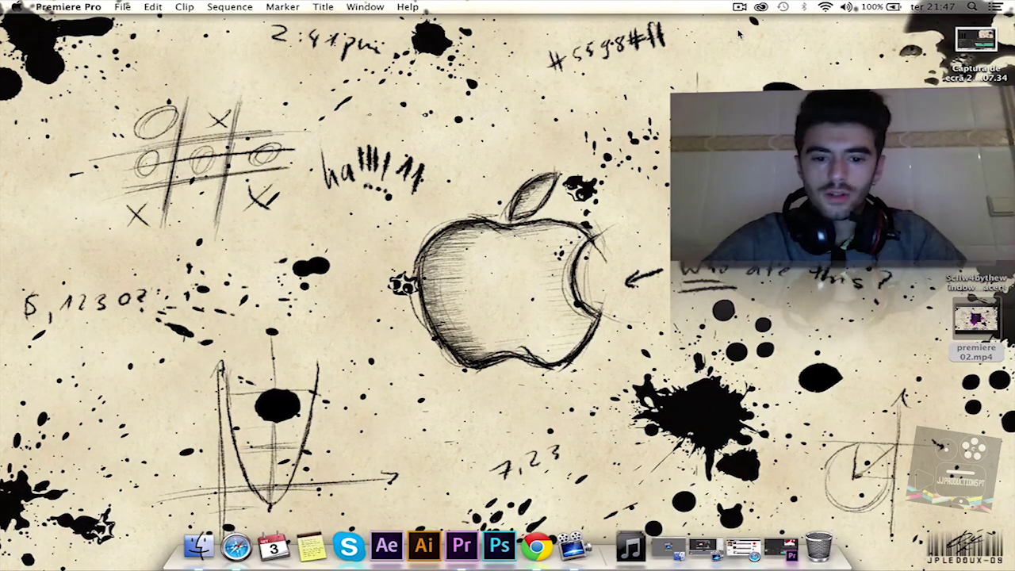
Bring the tutorial.prproj project window in Premiere Pro to the front
click(462, 545)
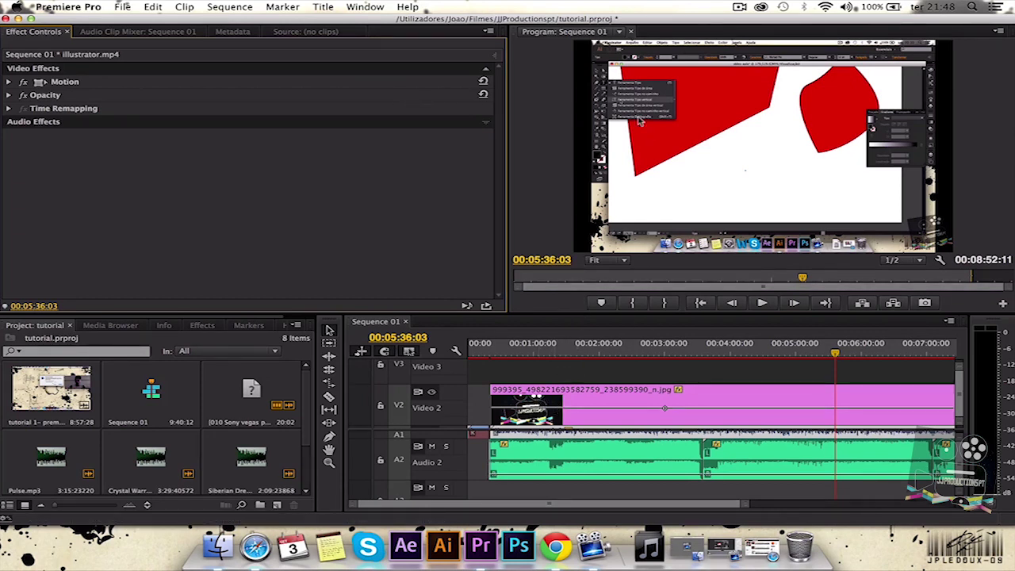
Select the JPG clip on Video 2 and reveal its Motion settings: Scale 16.0, Rotation -10.0°
click(572, 401)
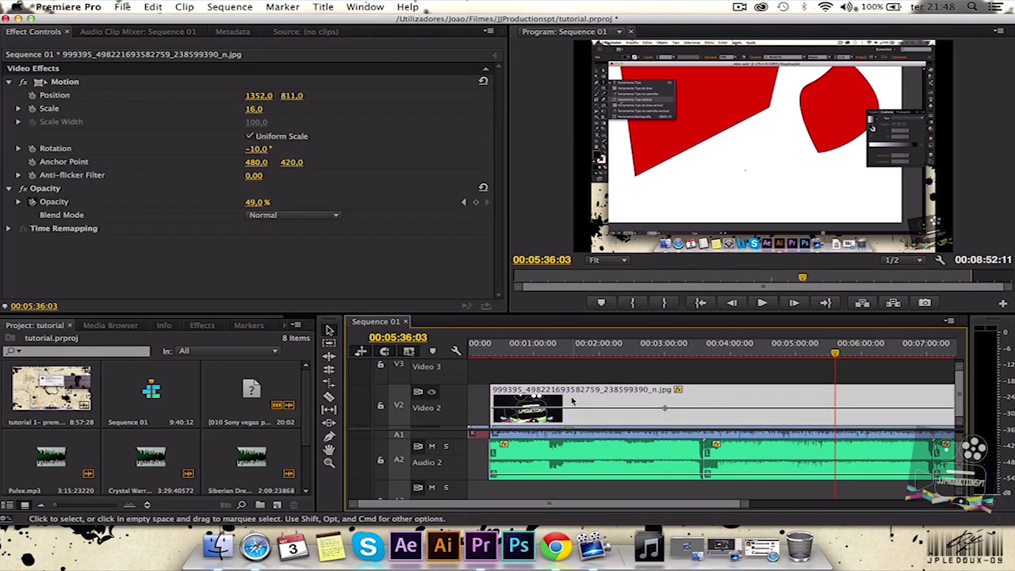
click(398, 406)
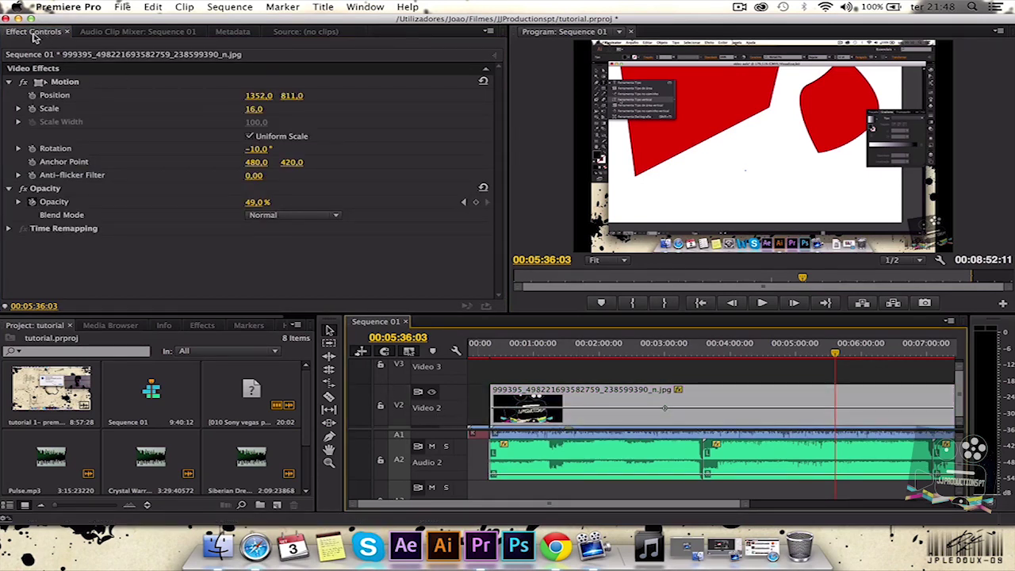
click(10, 89)
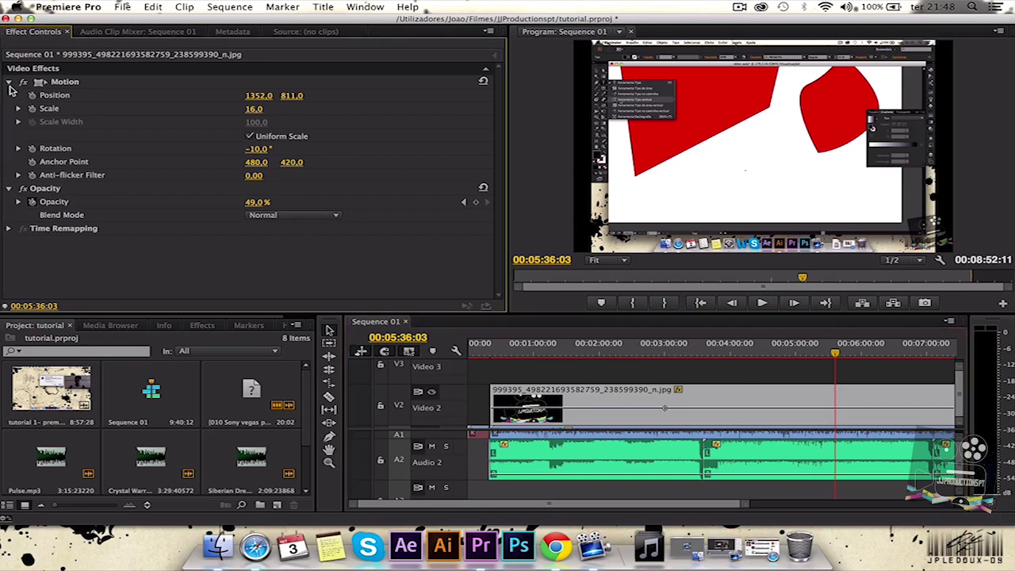
click(8, 82)
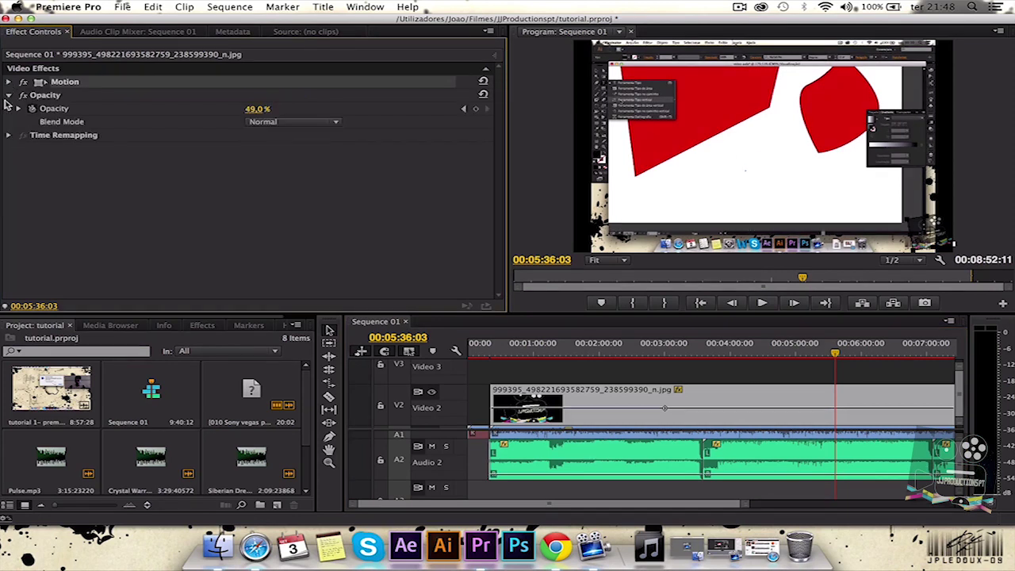
click(8, 95)
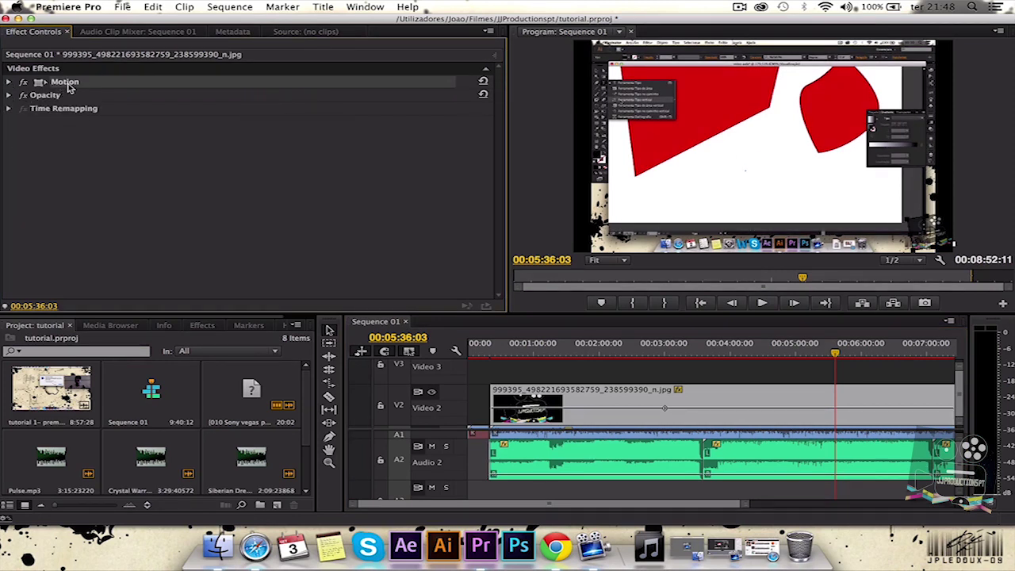
click(8, 82)
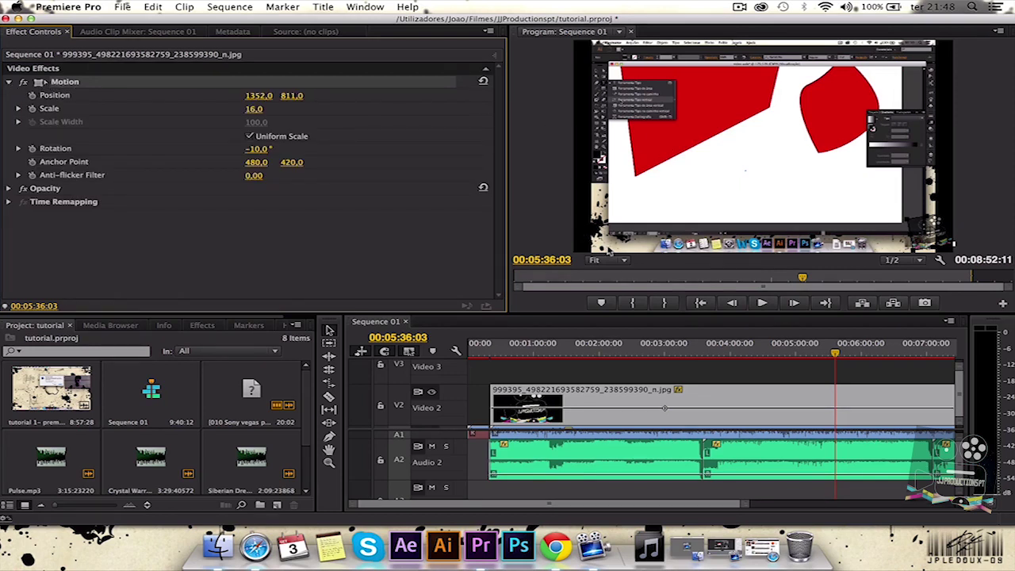
Zoom the Program monitor to 50% and give illustrator.mp4 Uniform Scale at 100
click(610, 260)
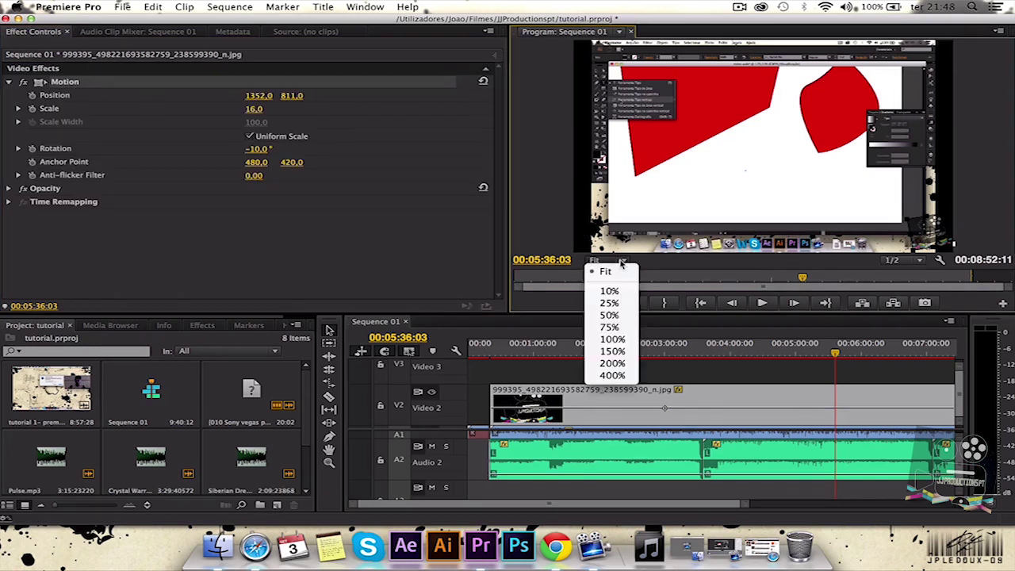
click(609, 315)
click(832, 187)
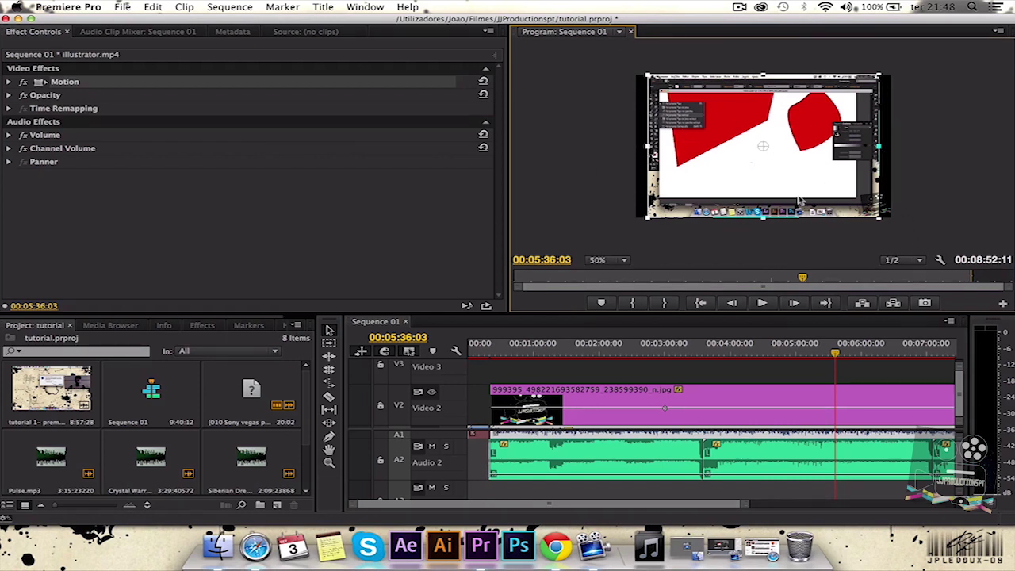
click(9, 82)
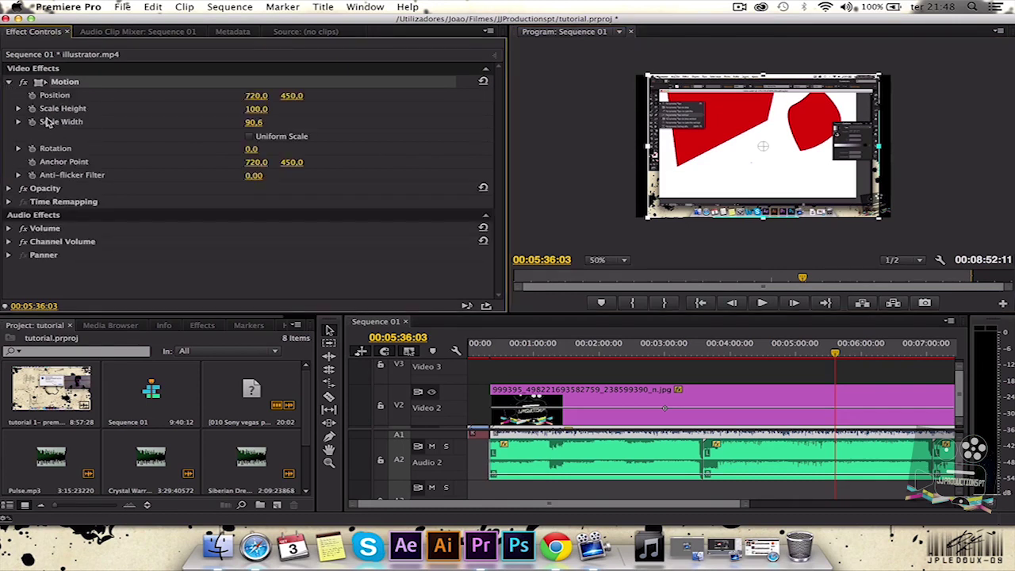
click(249, 136)
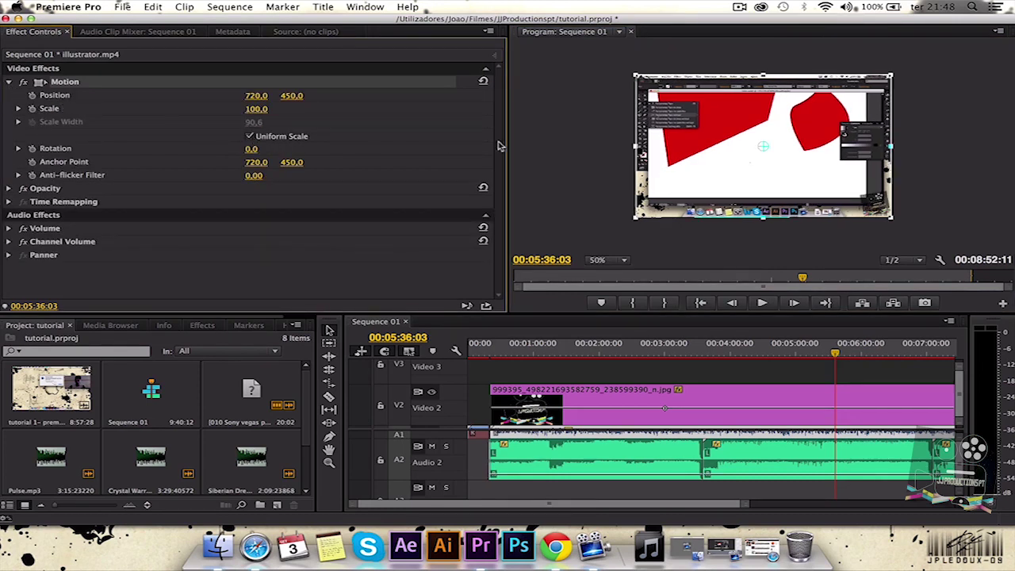
drag(634, 147, 637, 148)
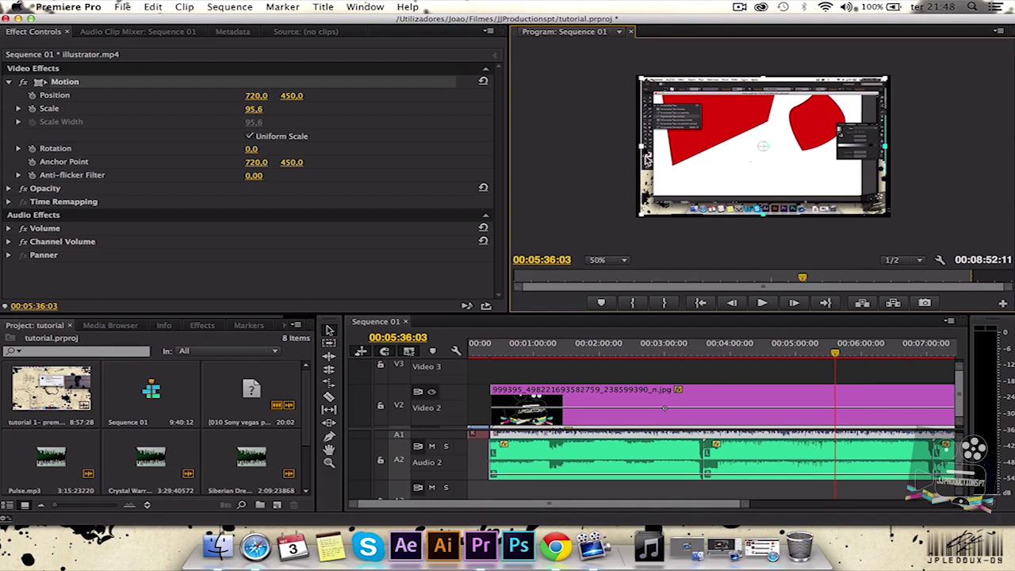
drag(646, 158, 634, 148)
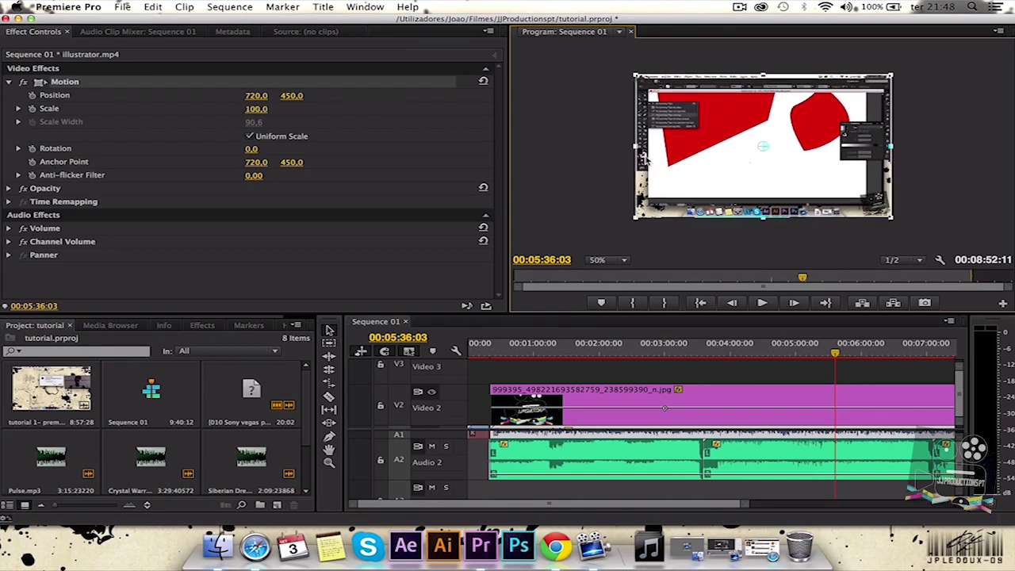
Turn off Uniform Scale and stretch the illustrator.mp4 clip wider toward the frame's left edge
click(248, 136)
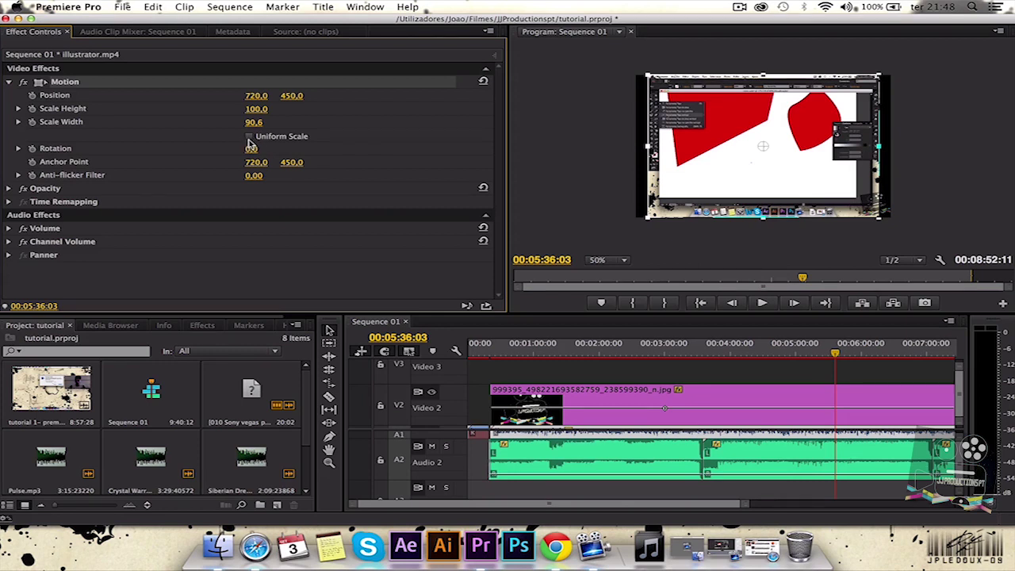
drag(640, 144, 629, 143)
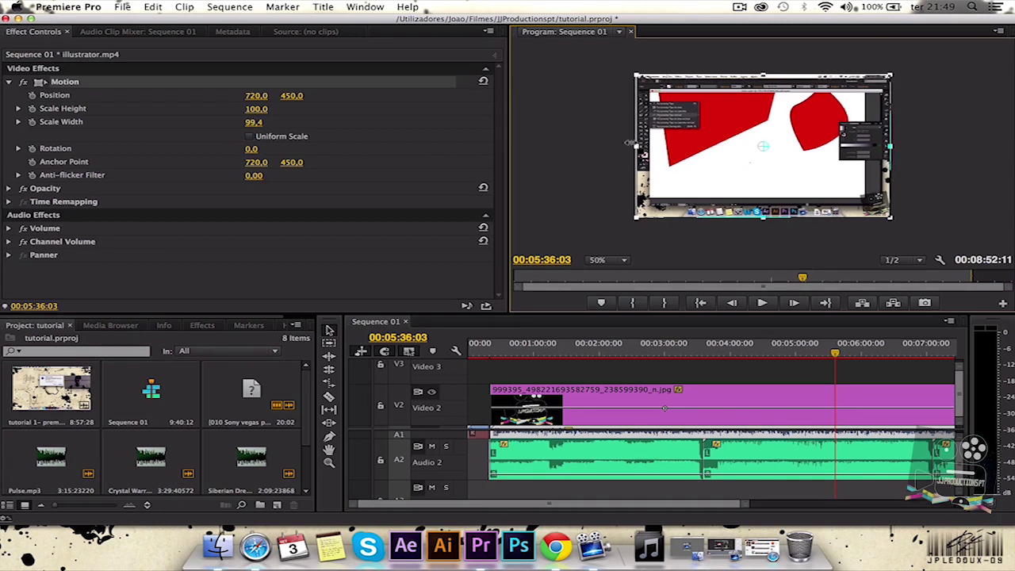
click(590, 131)
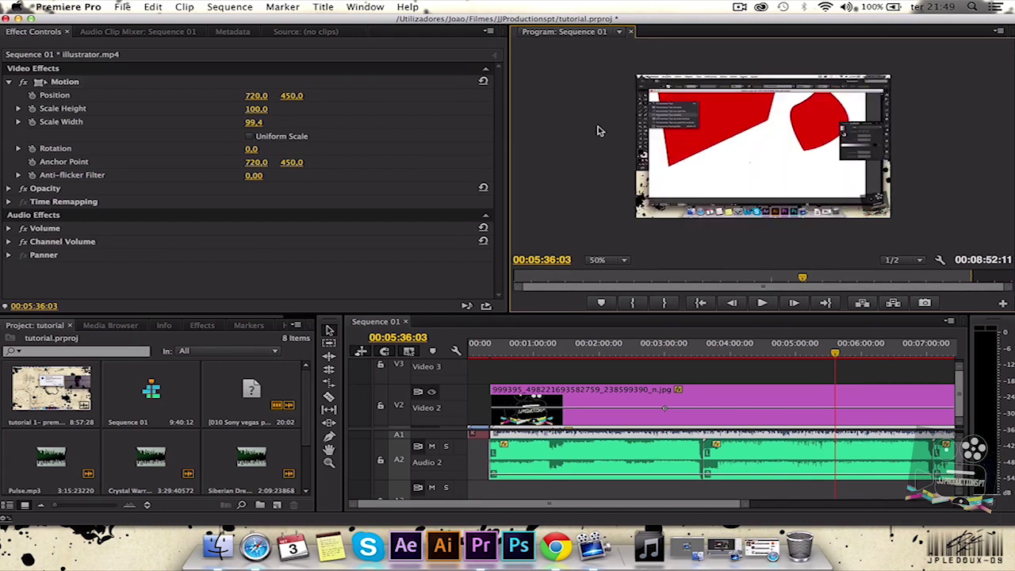
click(250, 136)
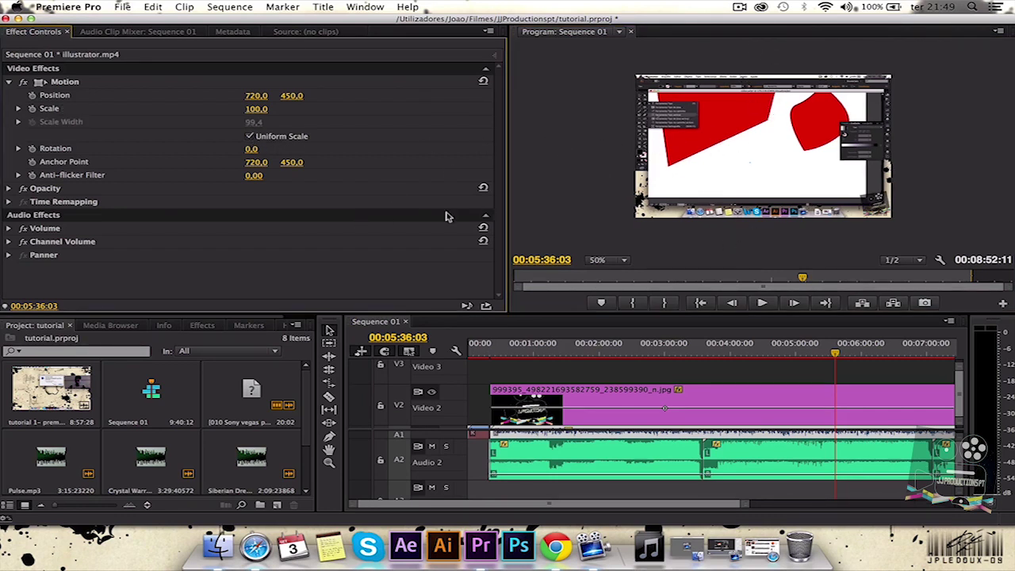
click(251, 140)
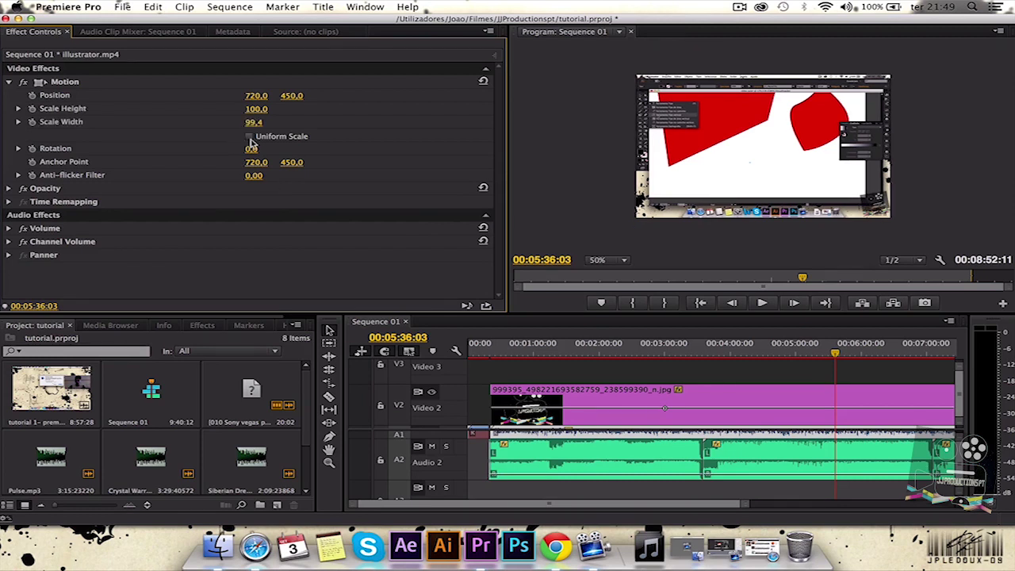
Reduce the clip's height to about 91, fit the preview, and relink Uniform Scale at 90.2
click(741, 101)
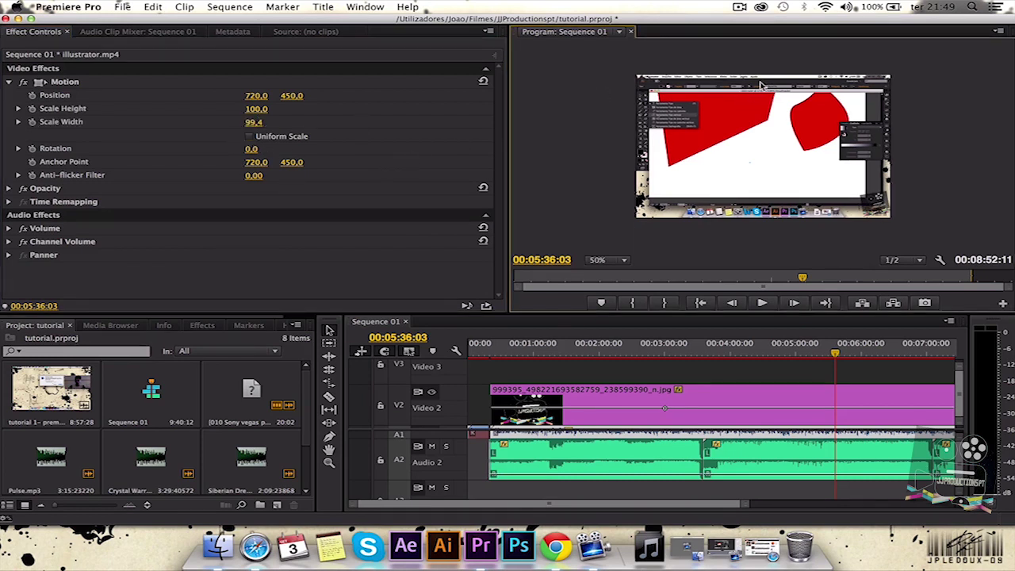
click(409, 412)
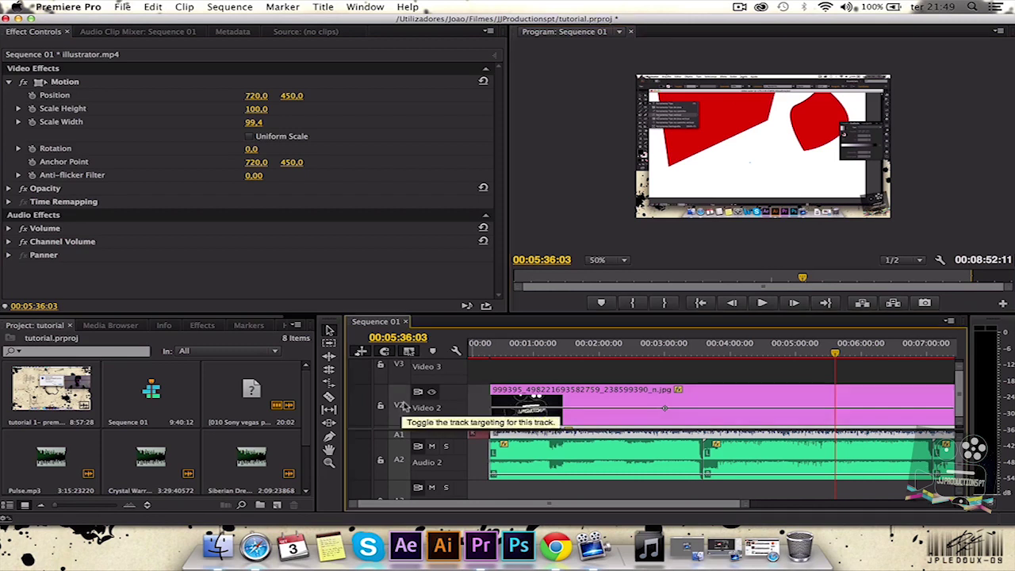
click(103, 82)
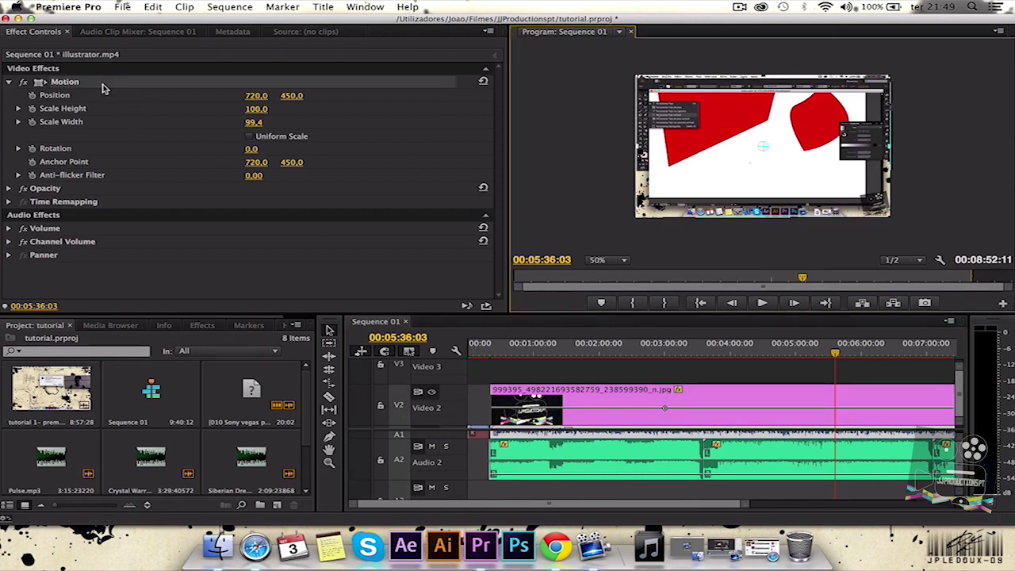
drag(759, 68, 759, 78)
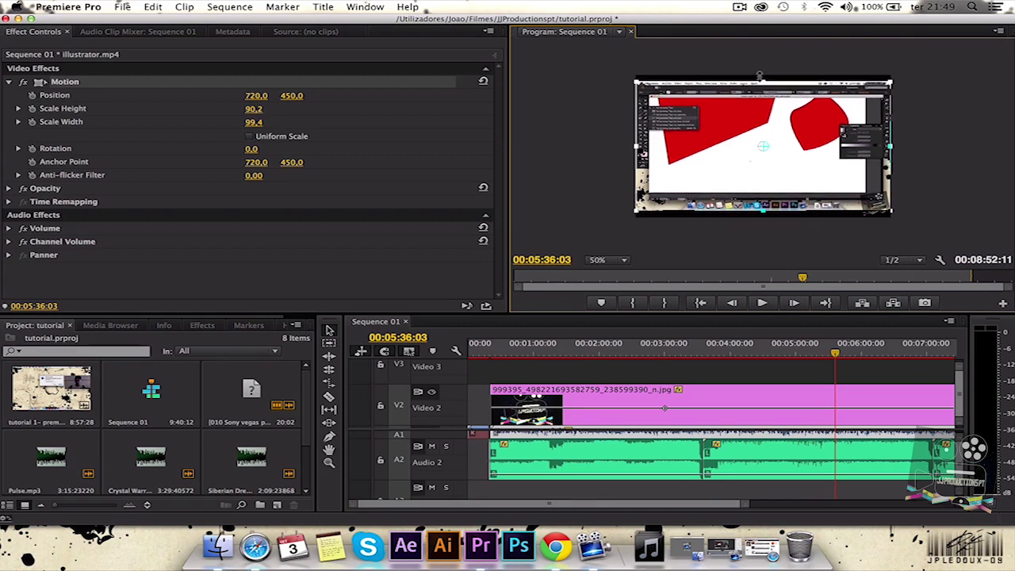
click(609, 261)
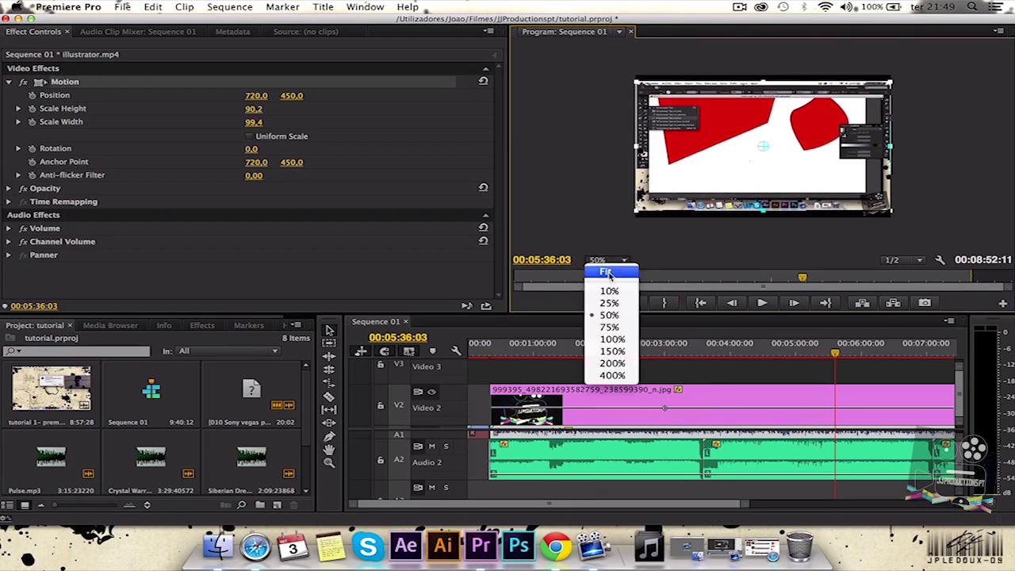
click(606, 268)
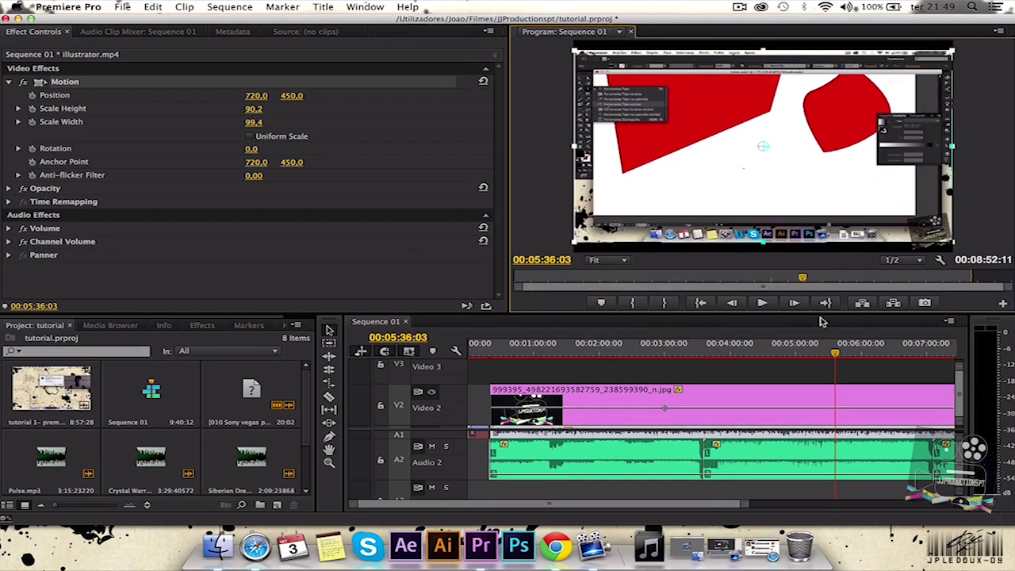
click(965, 193)
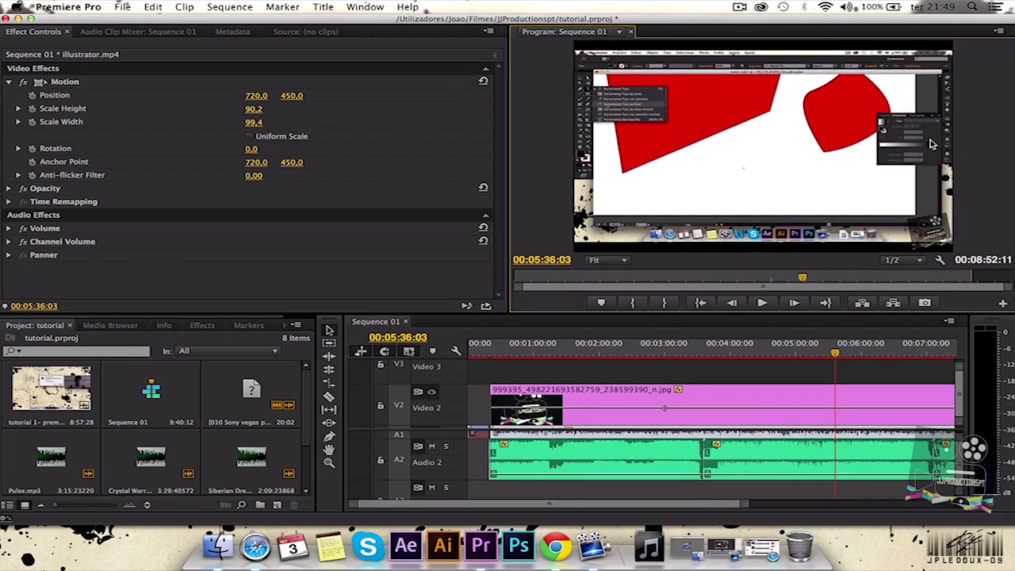
click(250, 137)
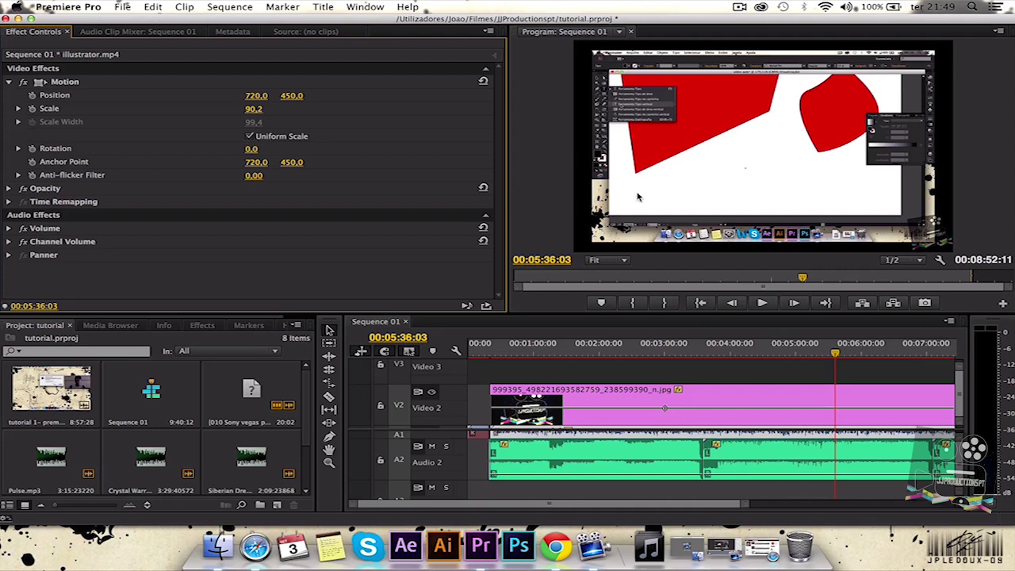
click(585, 144)
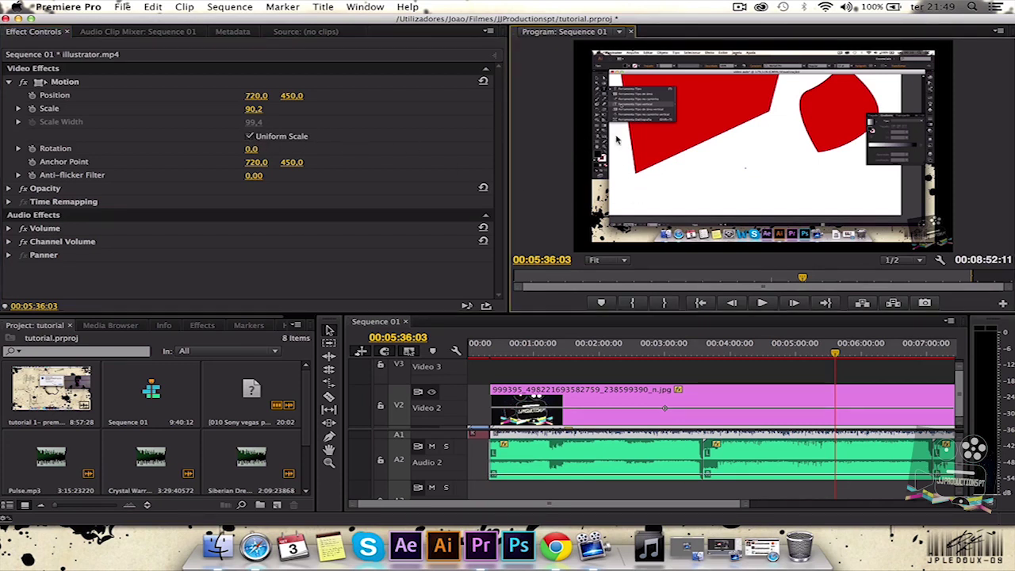
Drag the illustrator.mp4 clip larger, then enter Scale 100 so it fills the frame
click(96, 83)
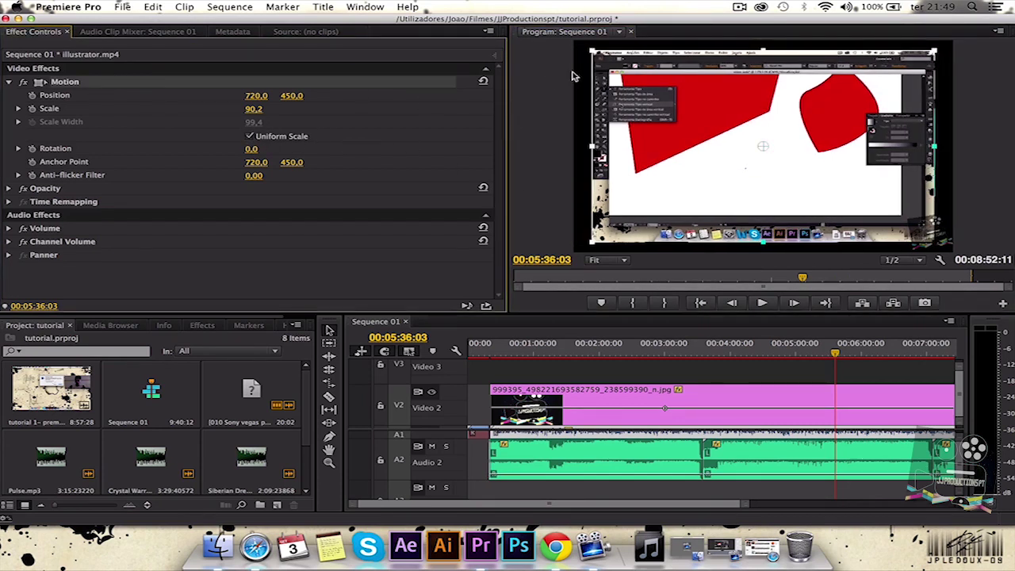
drag(589, 52, 573, 42)
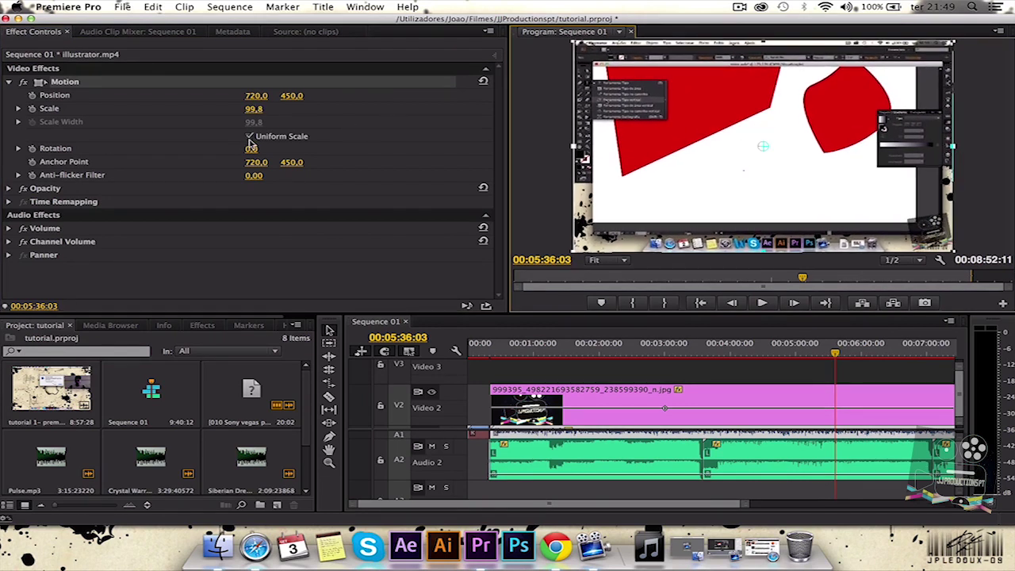
click(253, 108)
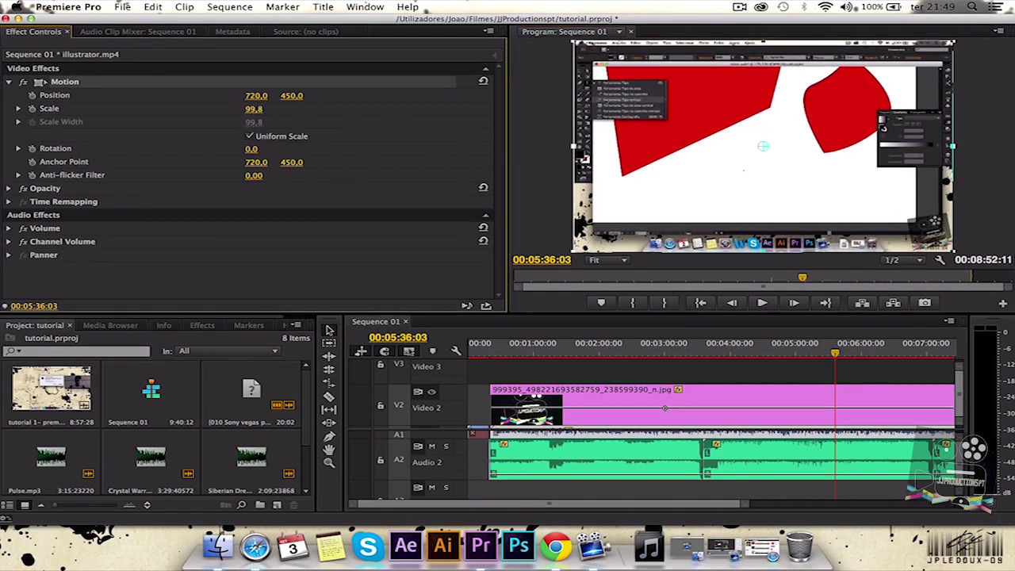
text(100)
key(Return)
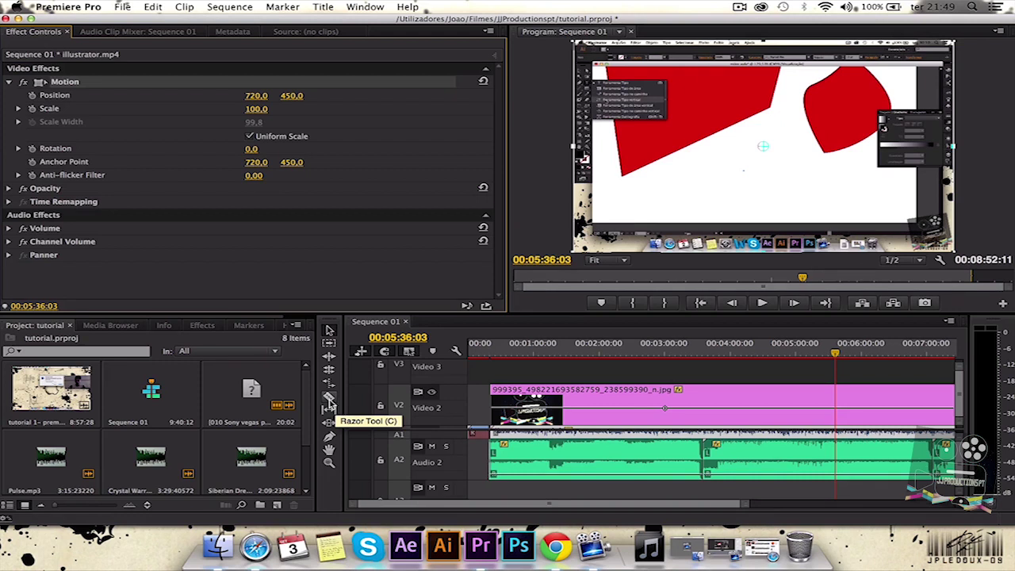
Razor-cut the Video 2 image clip at 00:03:31:29, then return to the Selection tool
click(329, 399)
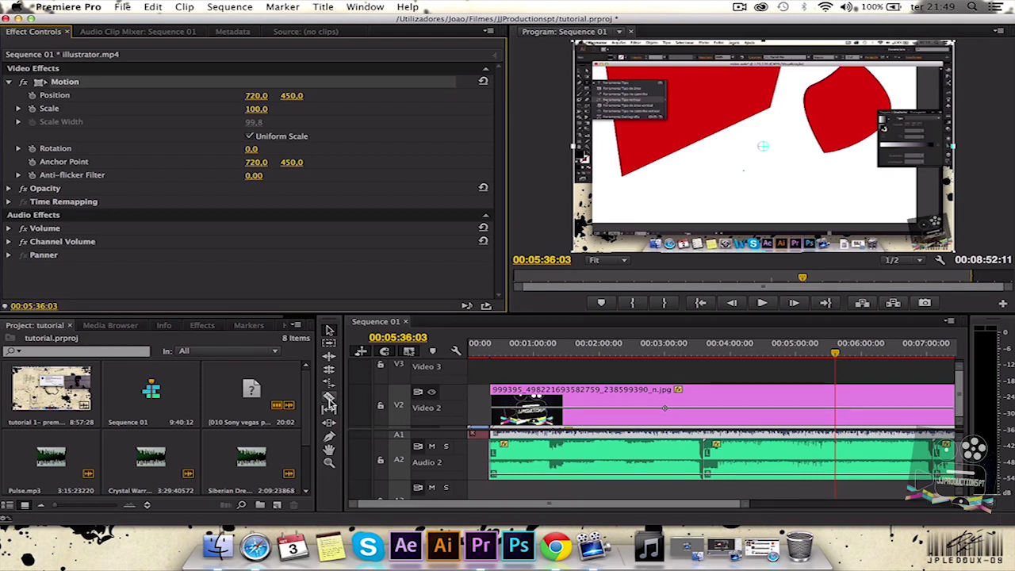
click(329, 399)
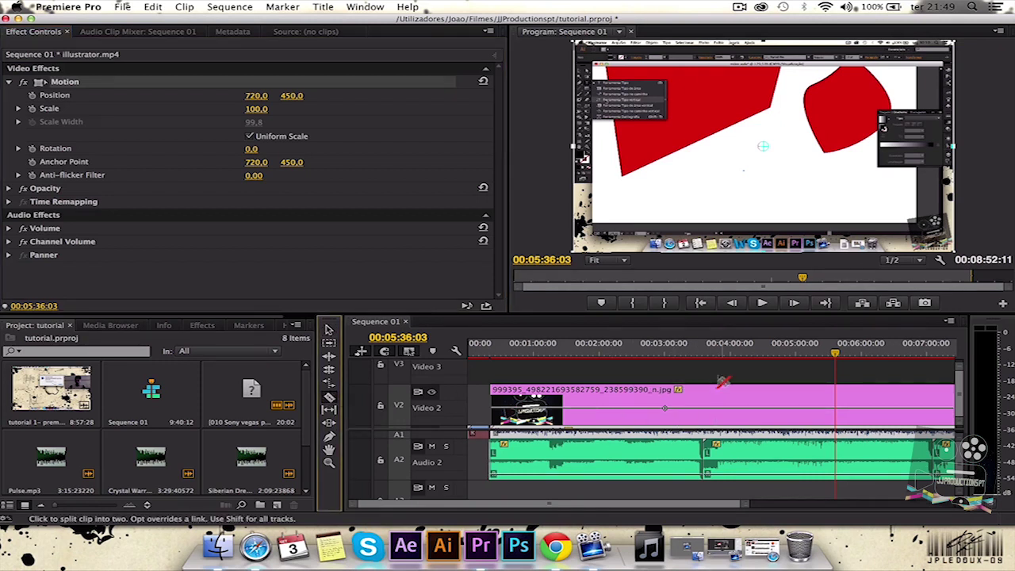
click(699, 347)
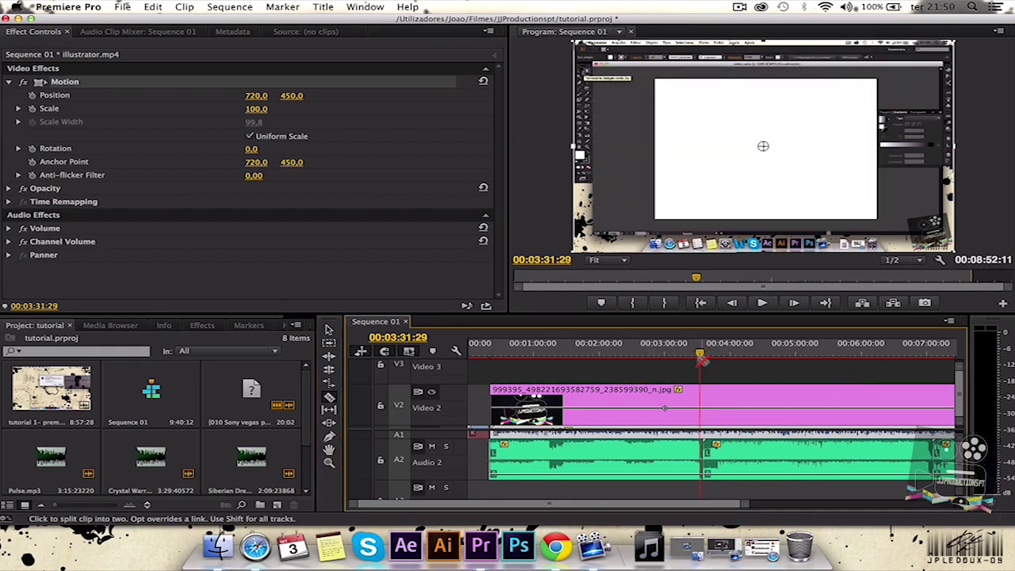
click(703, 406)
click(700, 411)
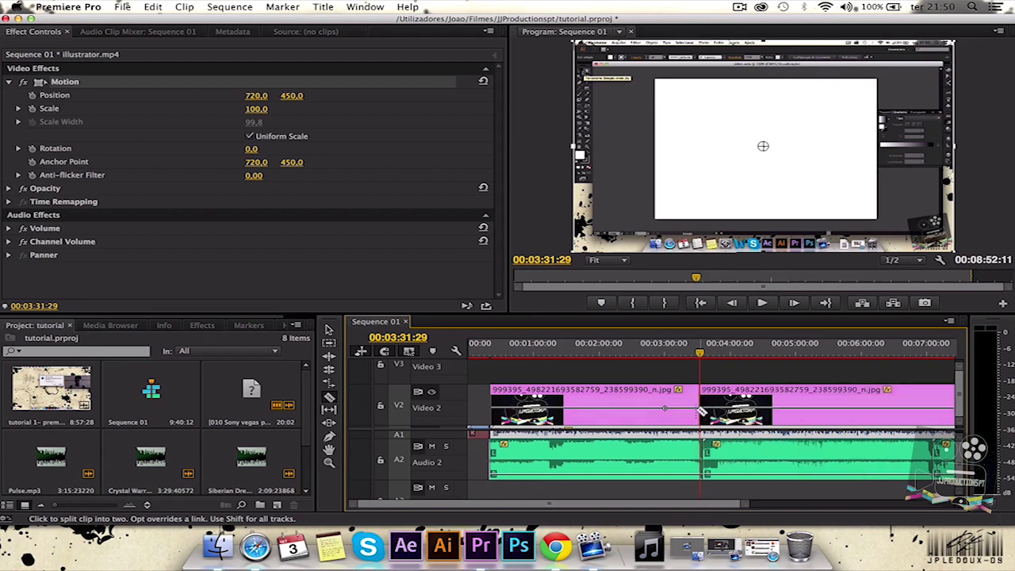
key(v)
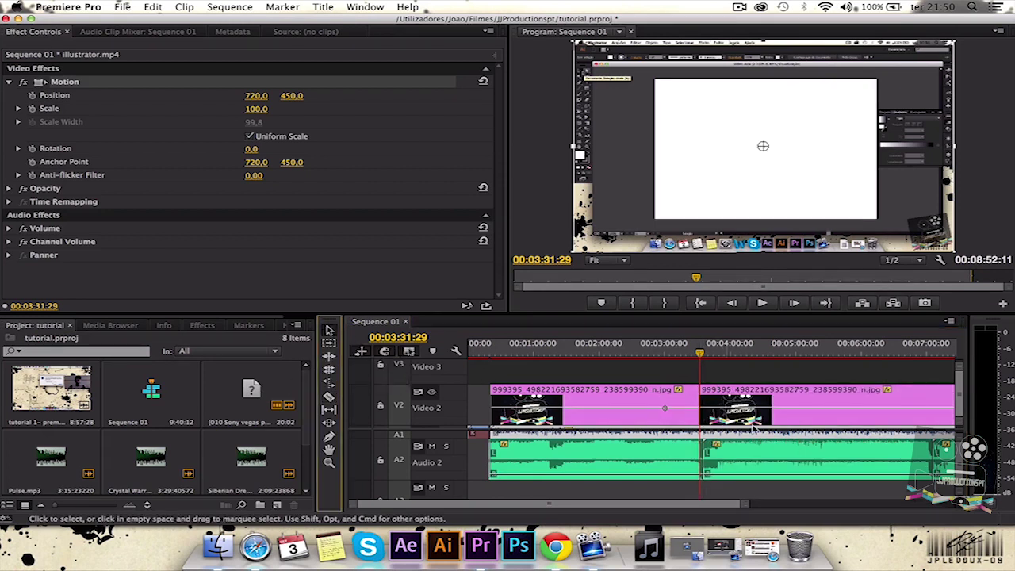
mouse_move(770, 424)
mouse_down()
mouse_move(829, 418)
mouse_move(780, 424)
mouse_move(780, 407)
mouse_up()
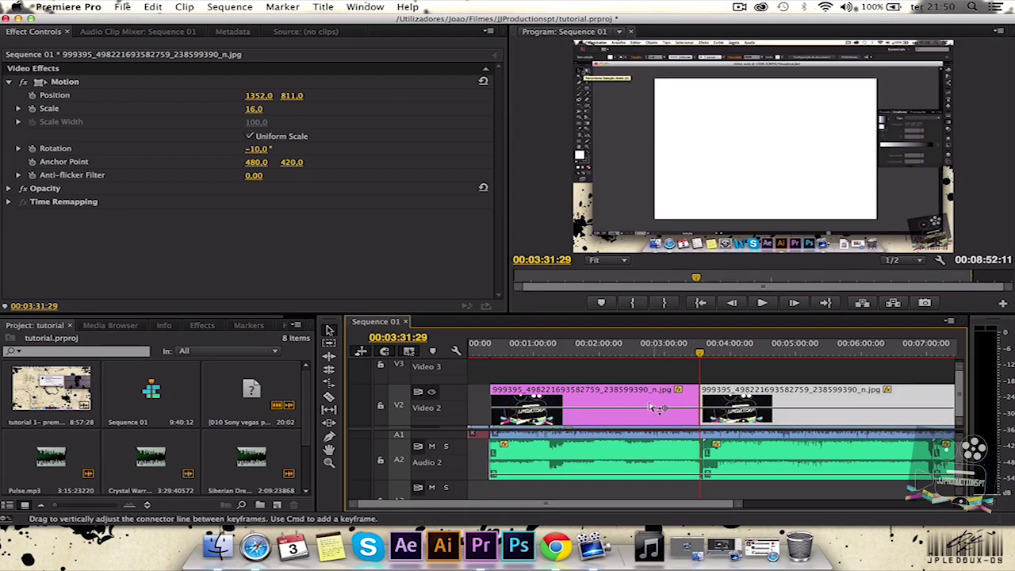
key(super+shift+a)
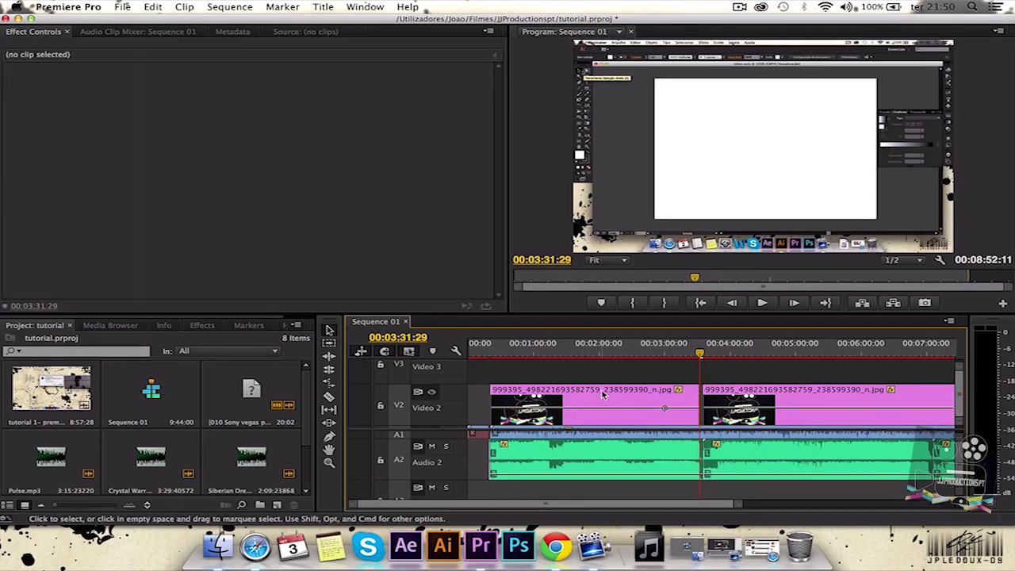
Razor the first V2 image piece at two points and delete the middle section, leaving a gap
key(c)
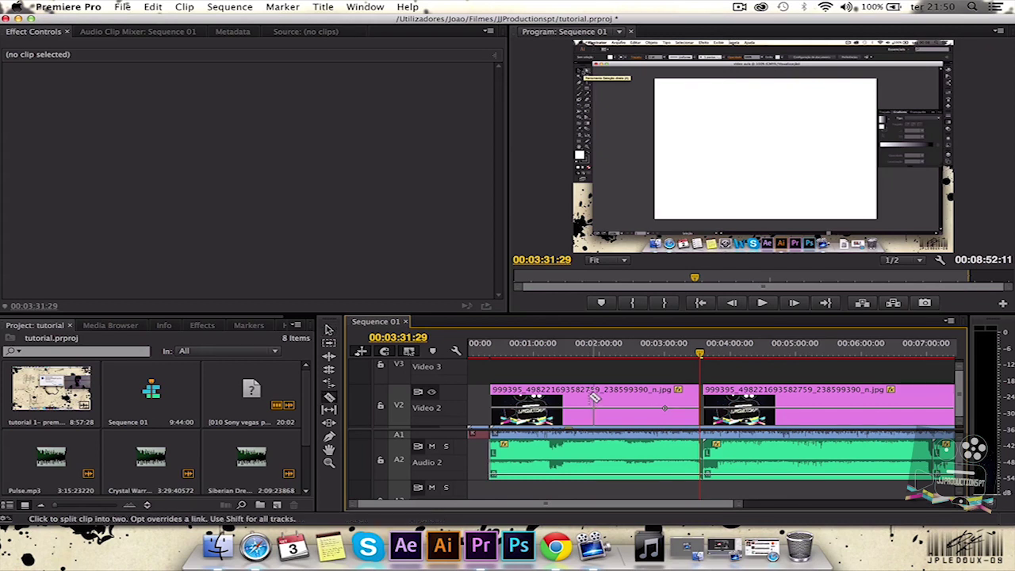
click(595, 399)
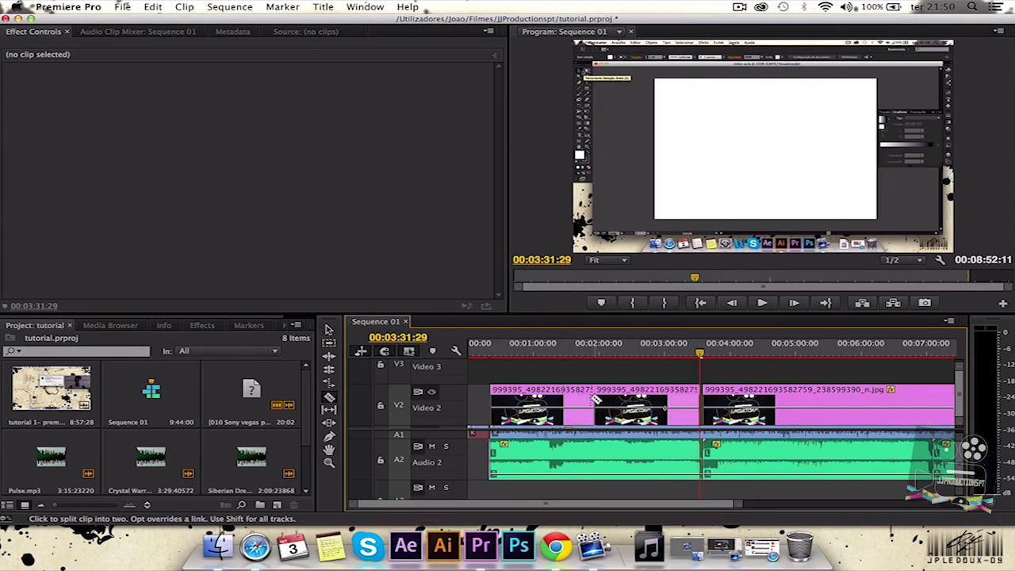
click(646, 399)
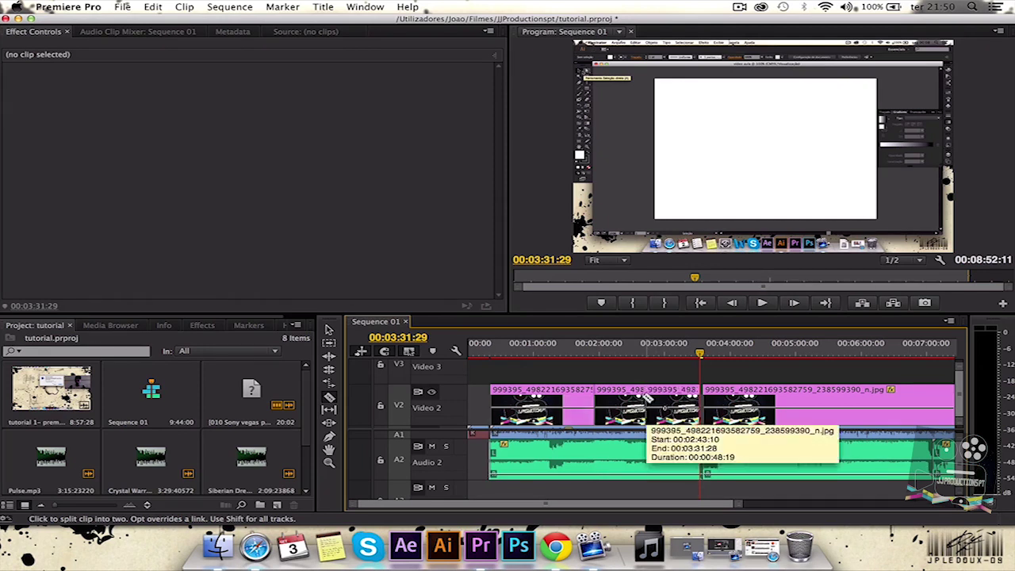
click(330, 341)
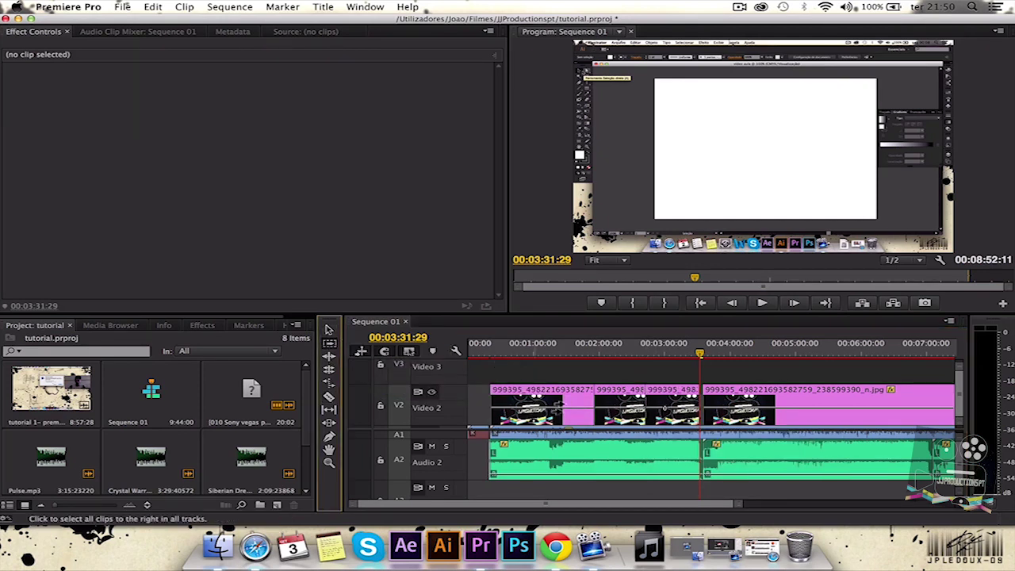
click(330, 329)
click(626, 399)
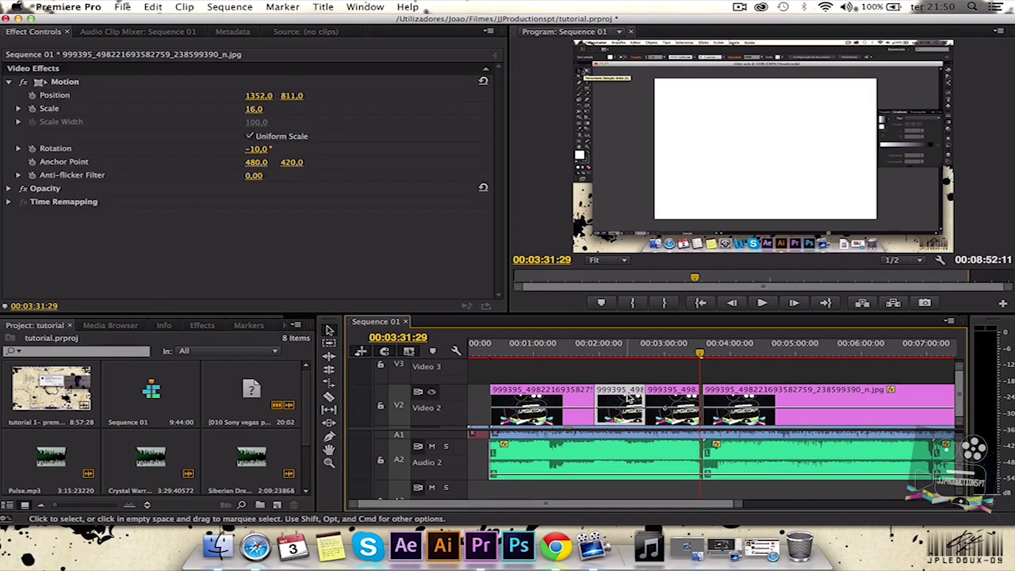
key(Delete)
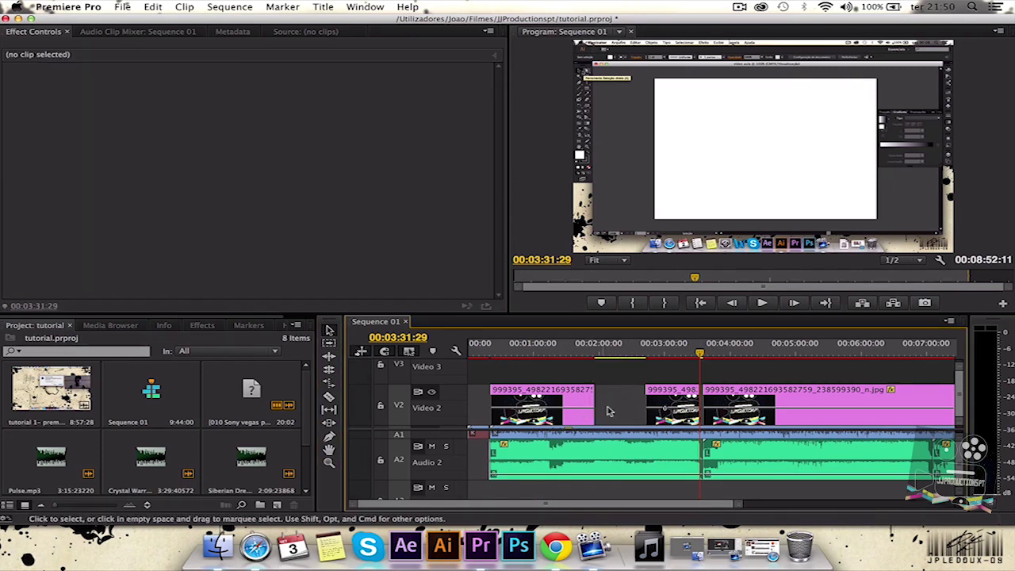
click(599, 435)
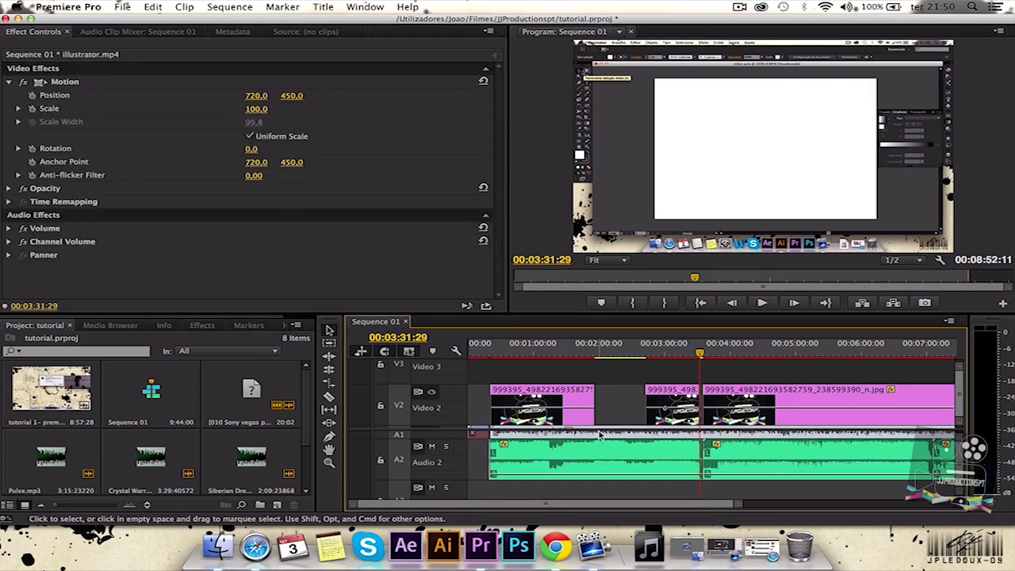
Razor the audio at the gap's start and end, then delete the middle audio section
key(c)
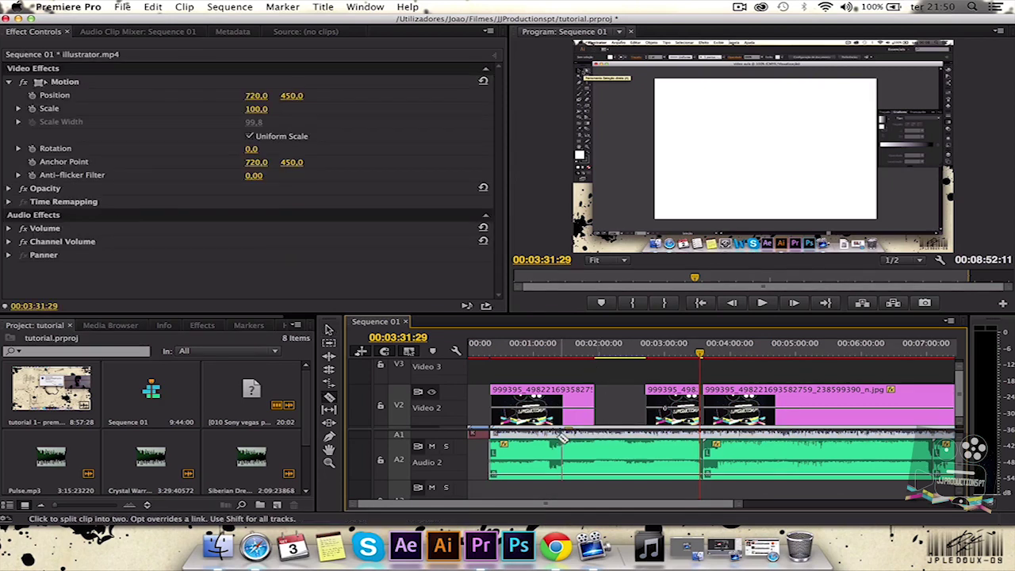
click(594, 435)
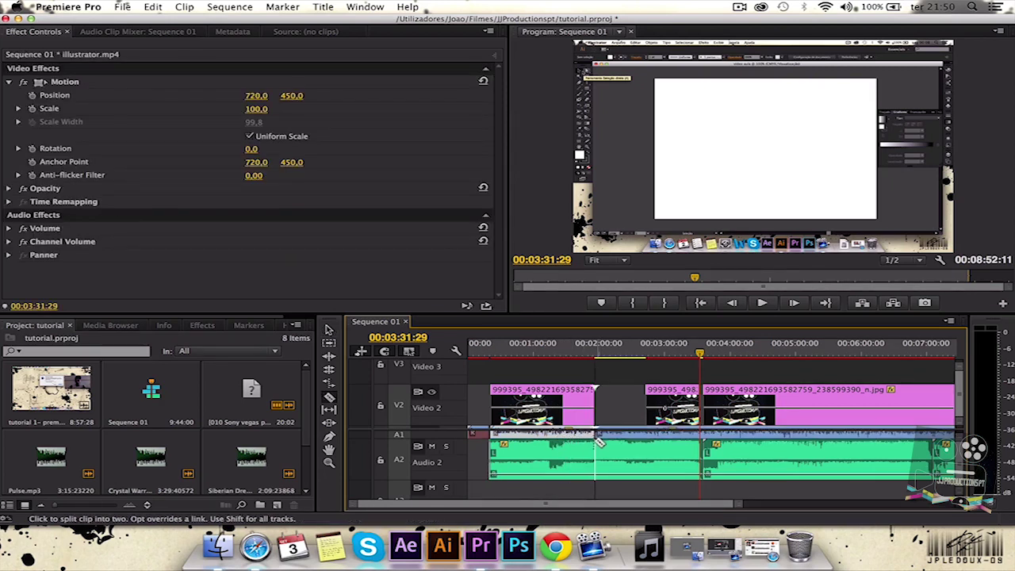
click(646, 437)
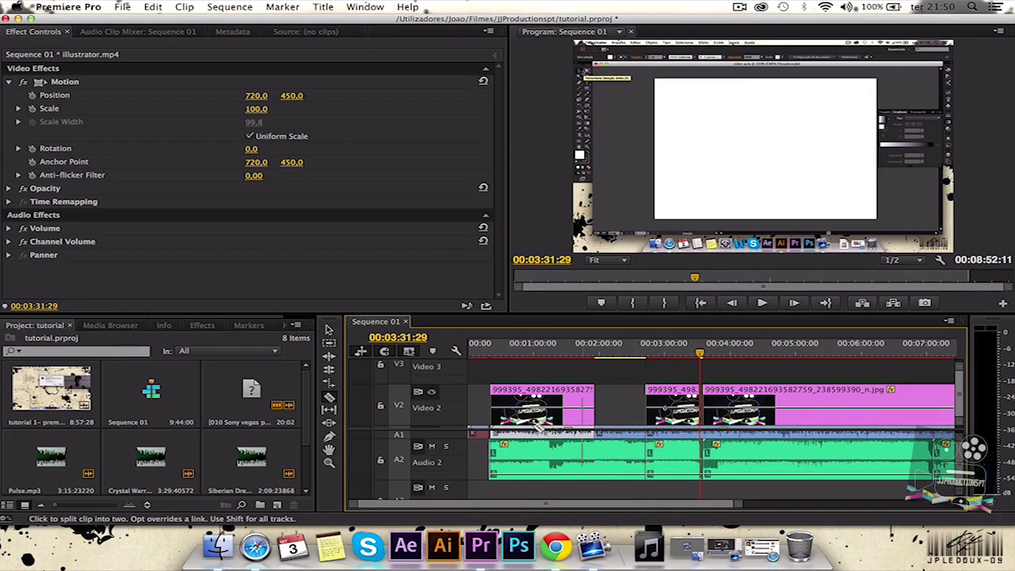
click(598, 456)
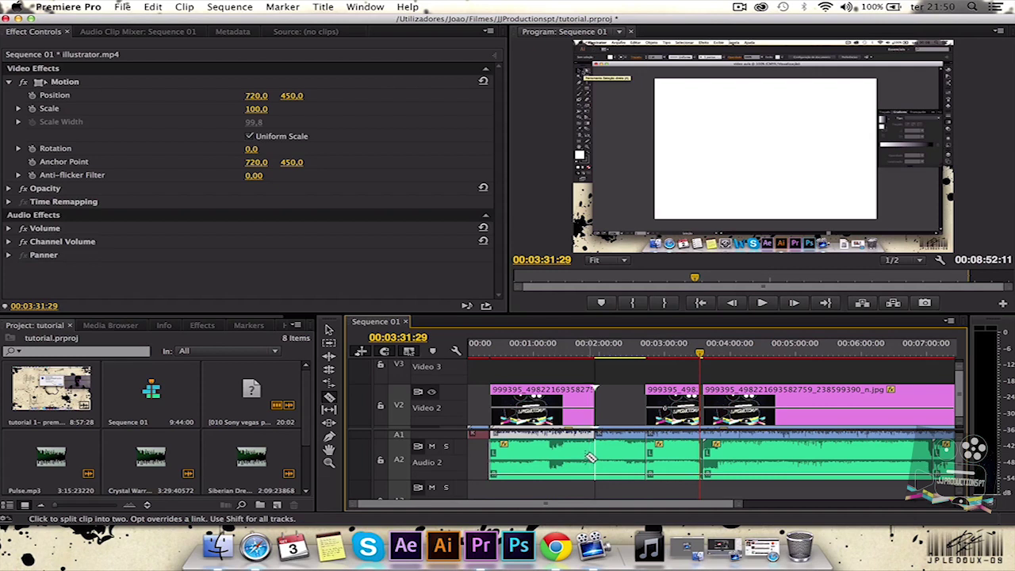
click(330, 329)
click(620, 459)
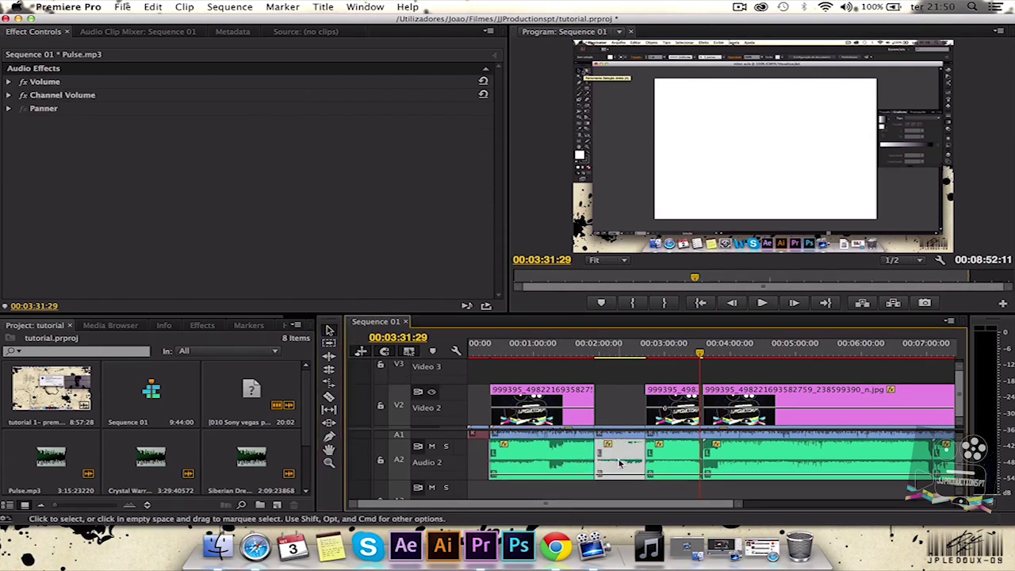
key(BackSpace)
Delete the Audio 2 piece before the playhead so the audio gap matches Video 2
scroll(620, 463, down, 1)
click(666, 447)
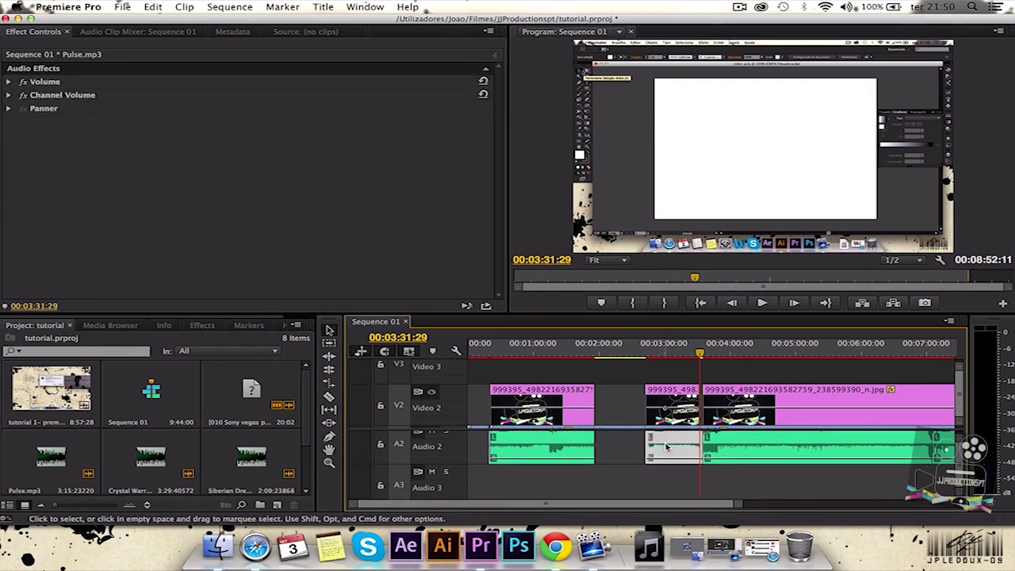
key(BackSpace)
click(628, 423)
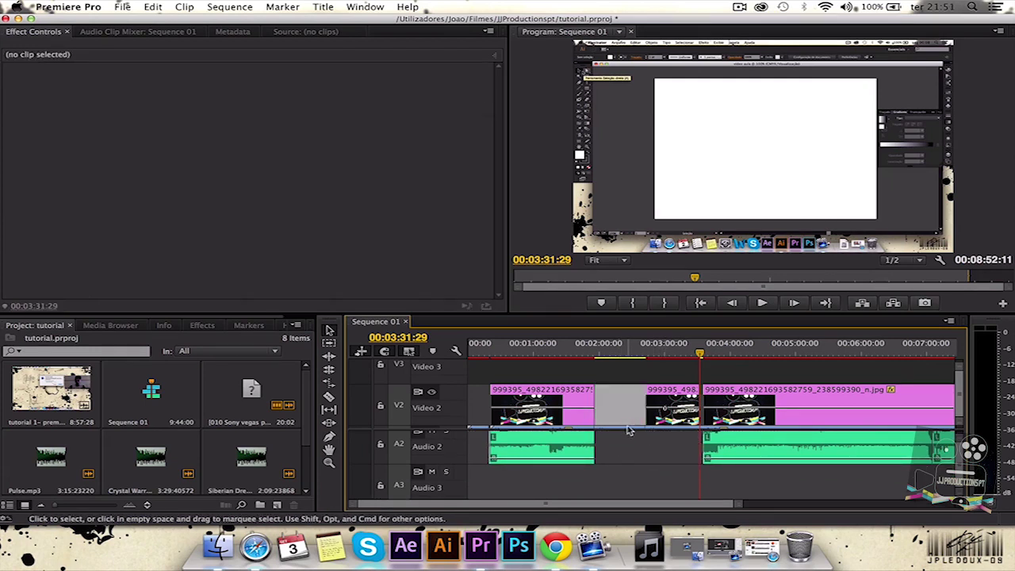
click(626, 431)
click(627, 431)
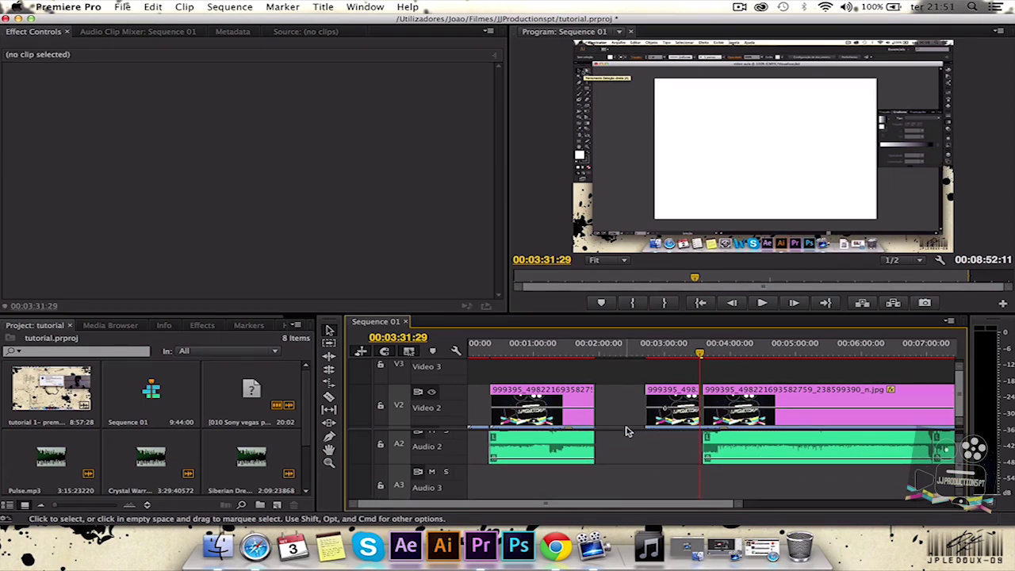